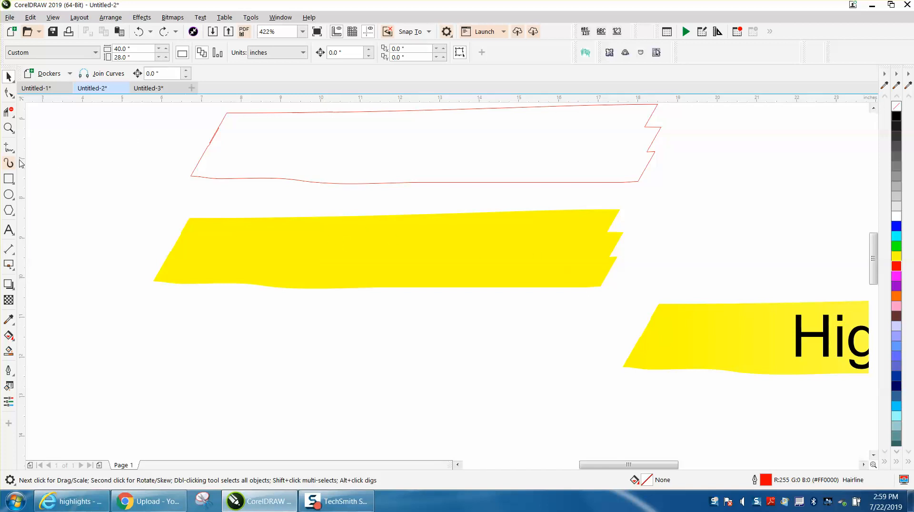
Try strokes with the solid and the pale fading yellow custom Artistic Media brushes below the yellow shape, removing each one
left_click(10, 163)
left_click_drag(190, 317, 580, 386)
key("ctrl+z")
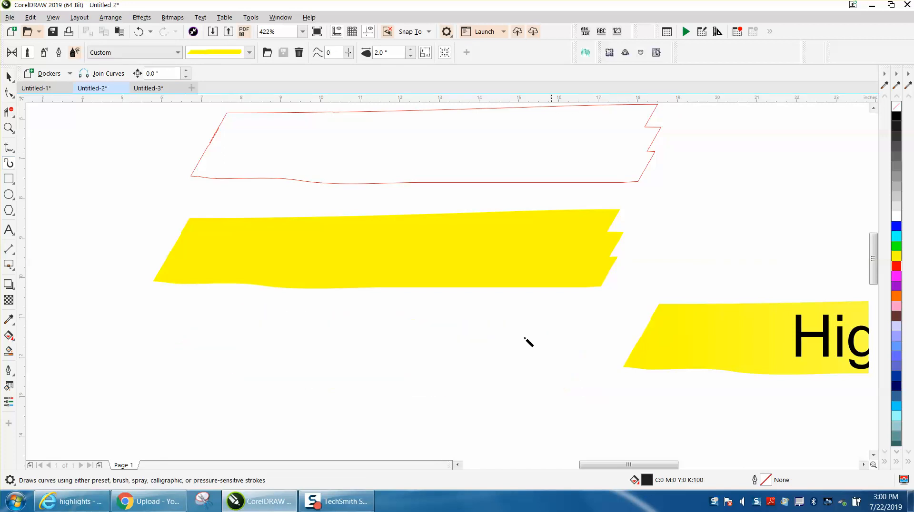
left_click(249, 53)
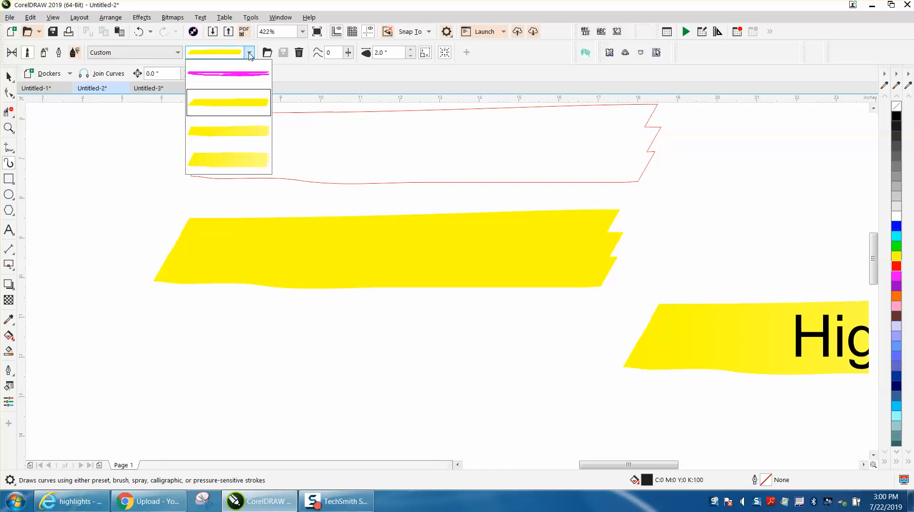
left_click(248, 160)
left_click_drag(192, 350, 507, 373)
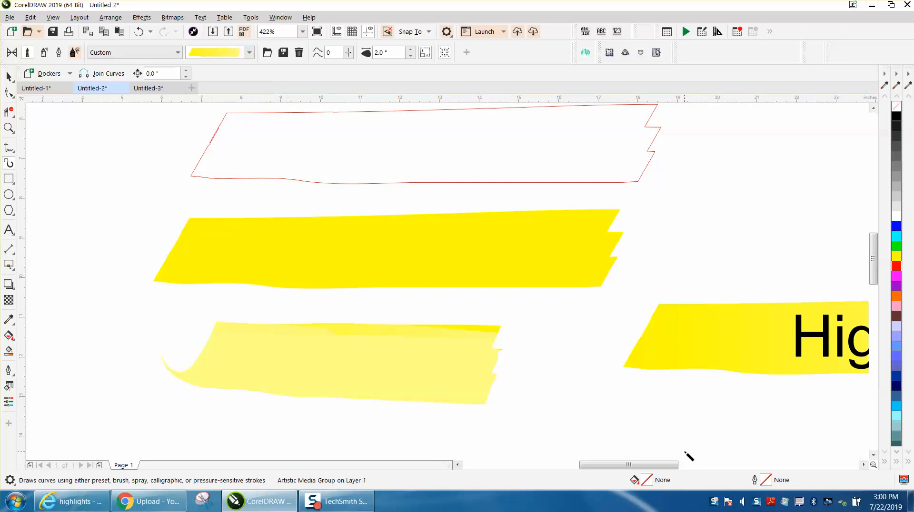
key("Delete")
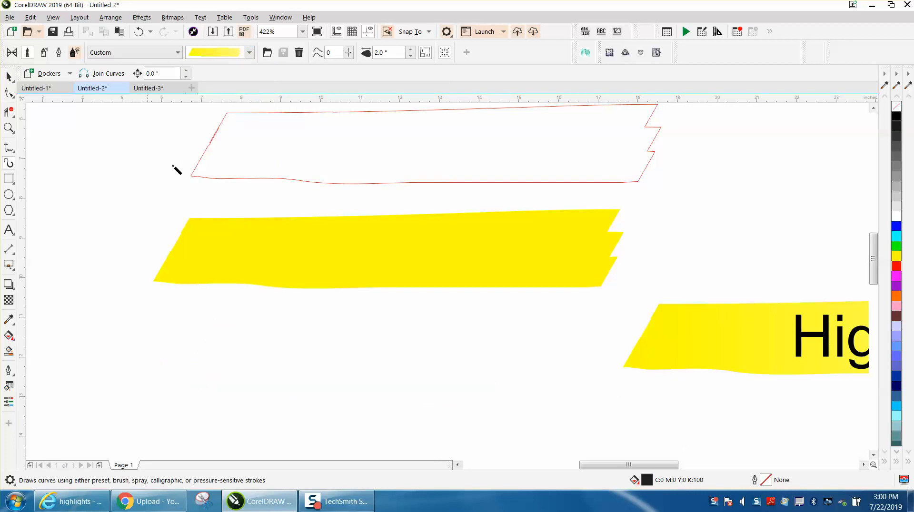
Move the solid yellow highlighter shape about 1.3 inches left and 0.7 inches down
left_click(9, 77)
left_click(352, 264)
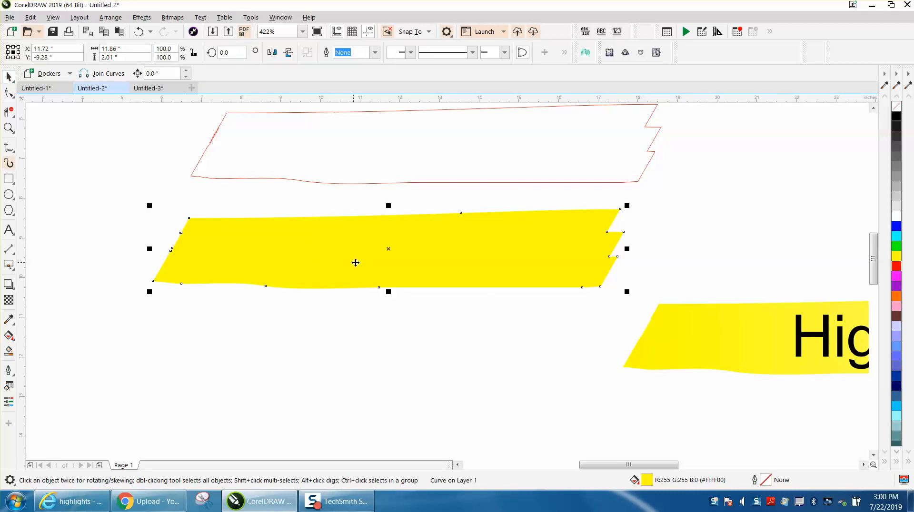
left_click_drag(358, 259, 306, 287)
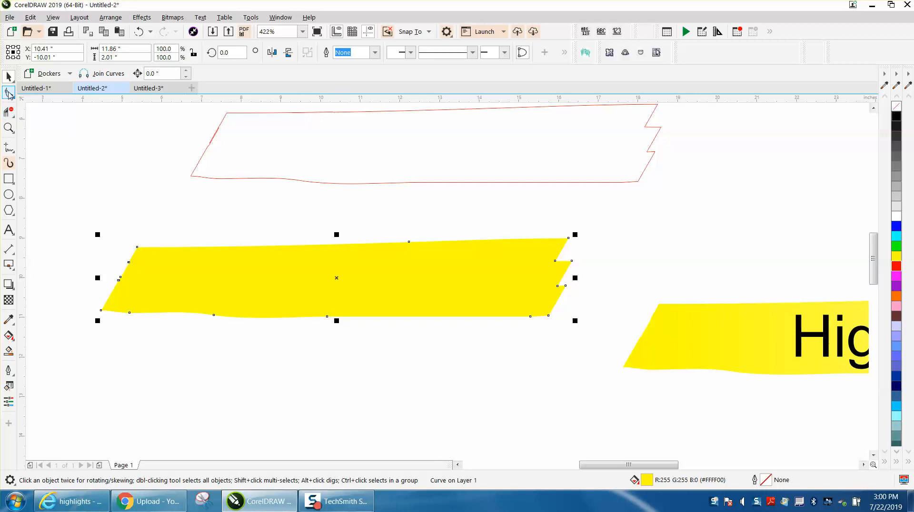
Reshape the yellow highlighter's nodes, pulling its left end and the two right-hand tips outward to about 13.8 inches overall width
left_click(9, 93)
mouse_move(109, 261)
left_mouse_down()
mouse_move(146, 286)
mouse_move(78, 278)
mouse_move(103, 263)
left_mouse_up()
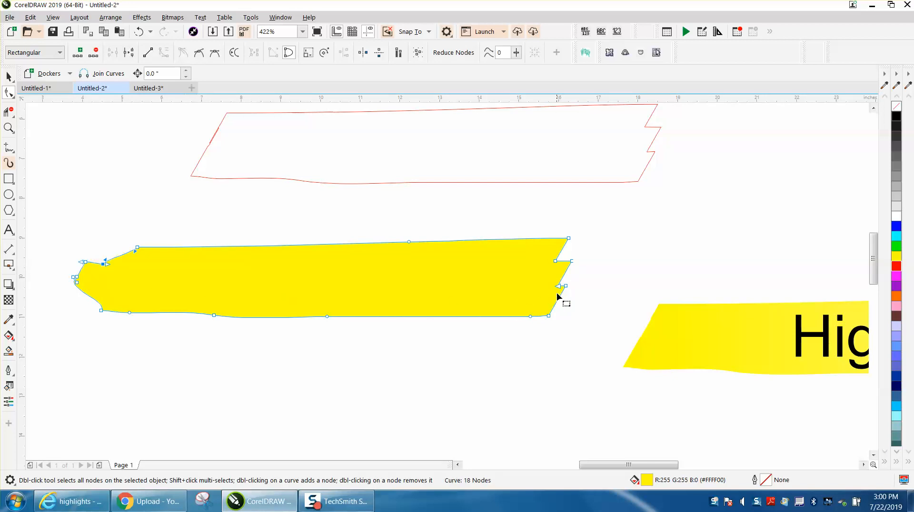
mouse_move(589, 265)
left_mouse_down()
mouse_move(569, 298)
mouse_move(616, 292)
left_mouse_up()
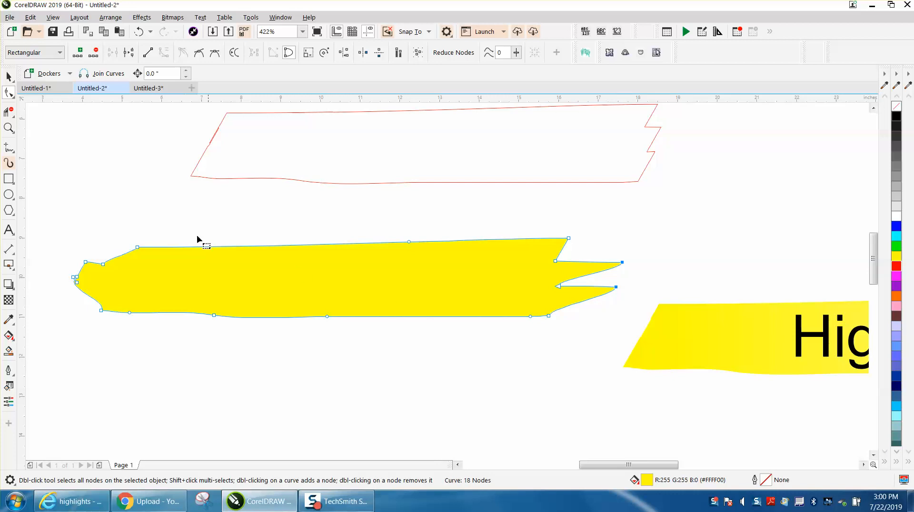
left_click(8, 77)
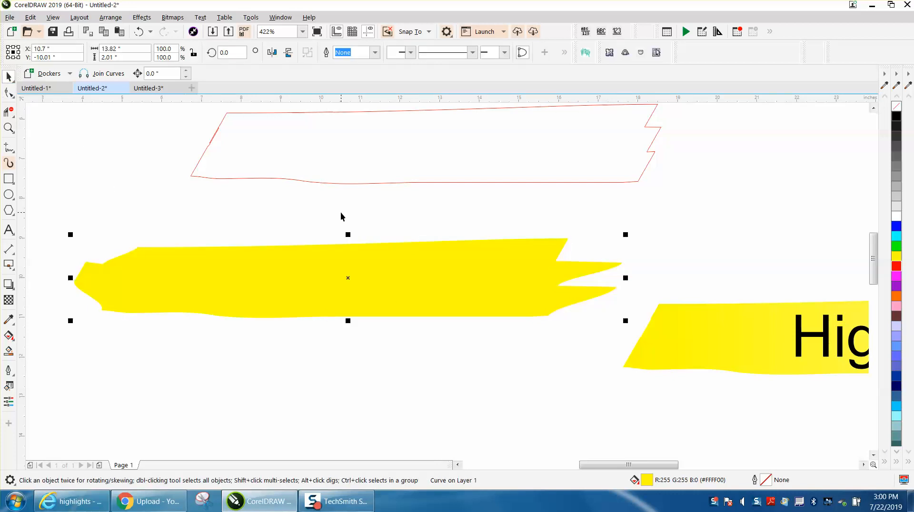
Try a yellow-to-white linear fountain fill along the highlighter shape with its midpoint shifted right, and undo it
left_click(9, 336)
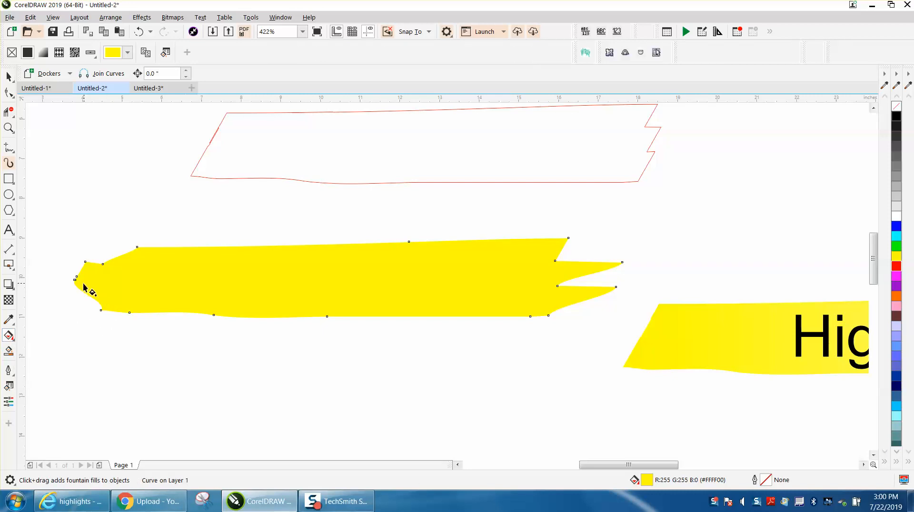
left_click_drag(77, 285, 618, 268)
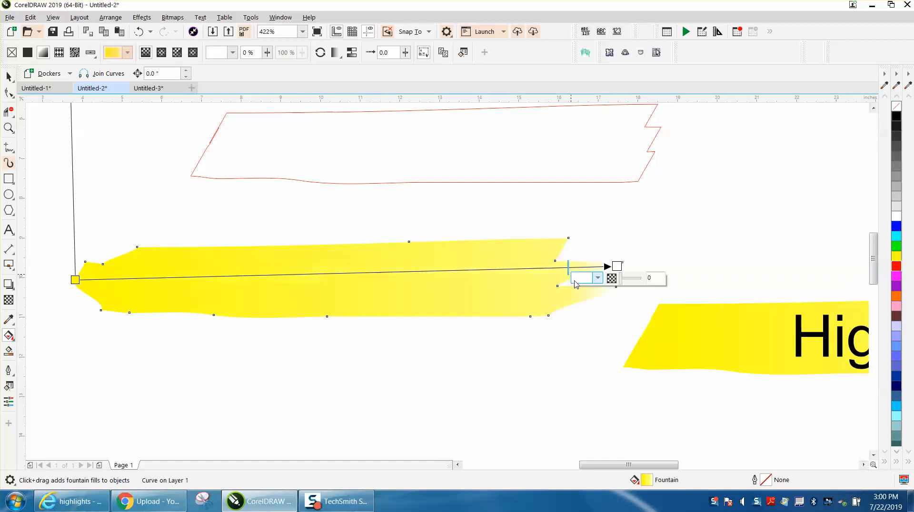
left_click_drag(571, 274, 590, 272)
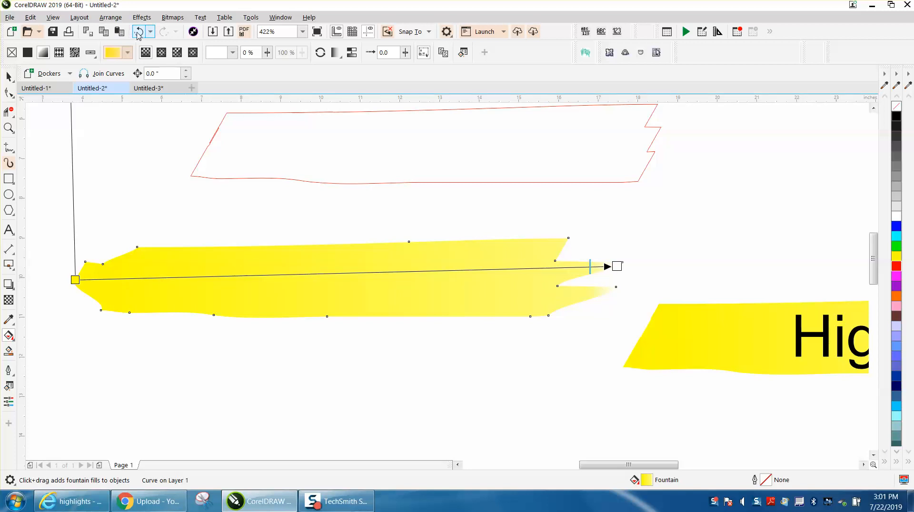
left_click(137, 32)
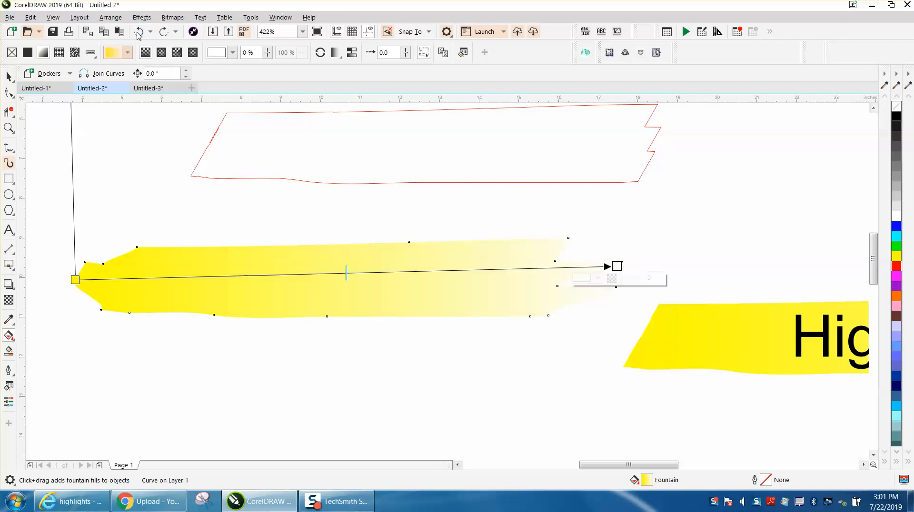
left_click(138, 32)
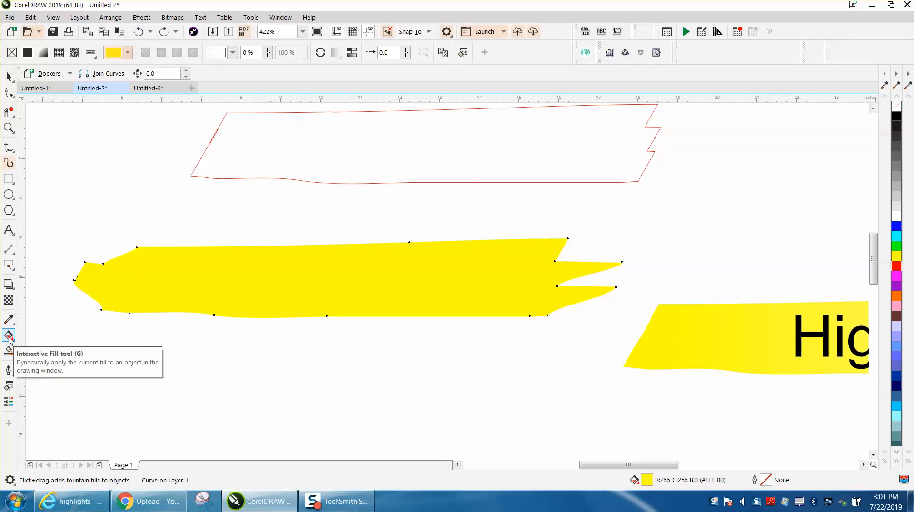
Apply a linear fountain fill from the highlighter's left end to its right end and set the end color to yellow
left_click_drag(76, 278, 572, 281)
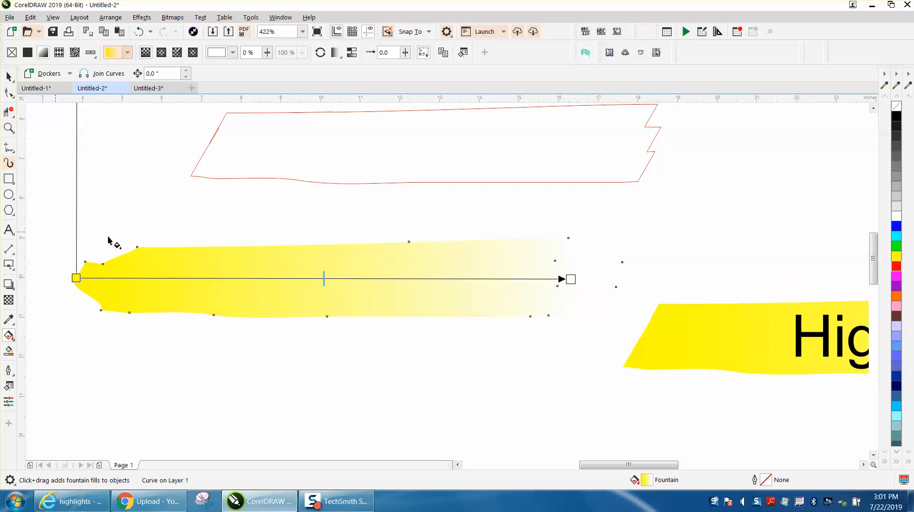
left_click_drag(898, 262, 571, 281)
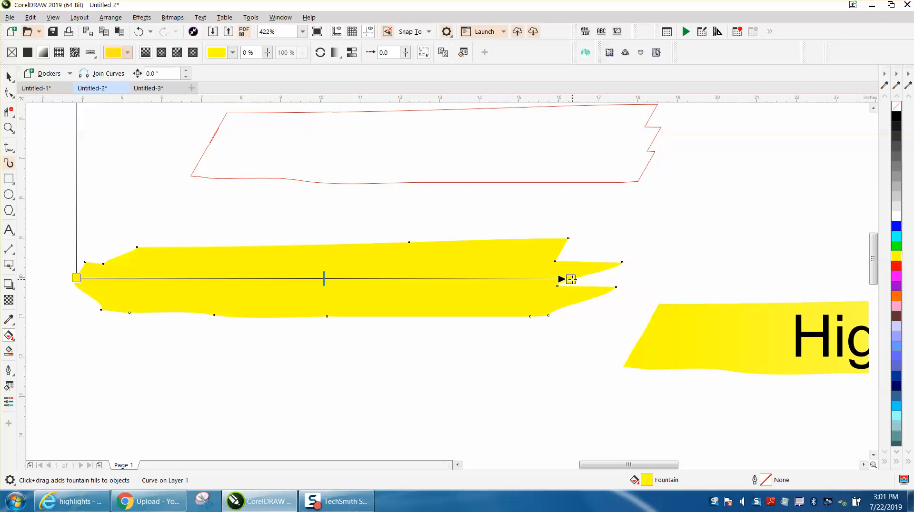
left_click(9, 77)
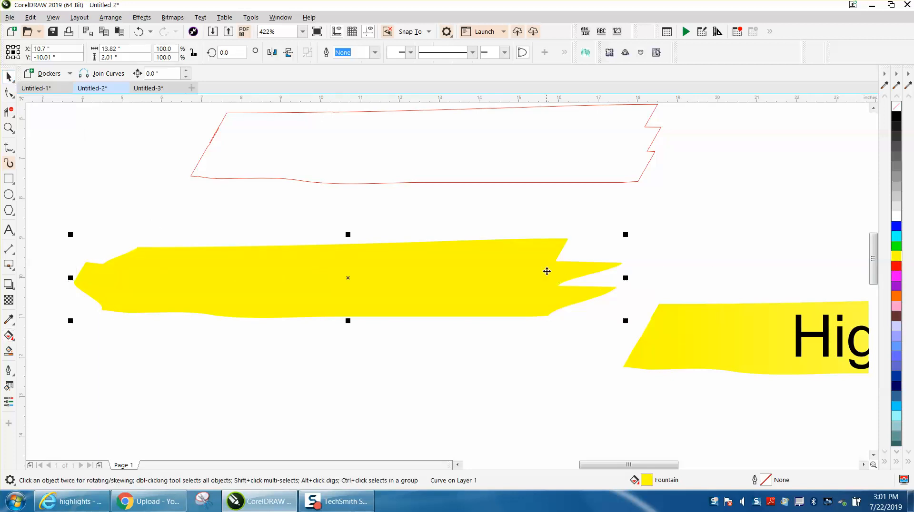
Draw a rectangle about 2.6 by 0.79 inches in the empty area right of the highlighter shape
left_click(9, 182)
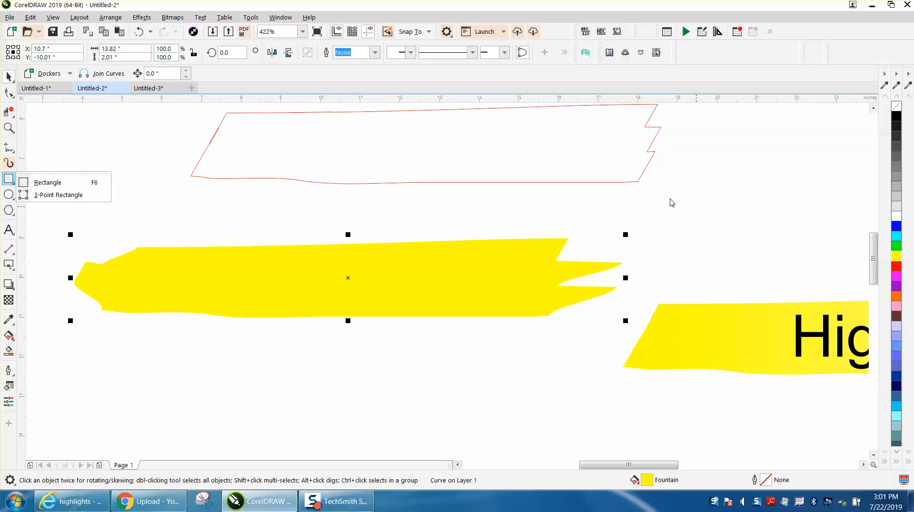
left_click(67, 183)
left_click_drag(683, 223, 787, 255)
Fill the small rectangle with yellow and tint it with white to the pale yellow #FFFF86
left_click(895, 256)
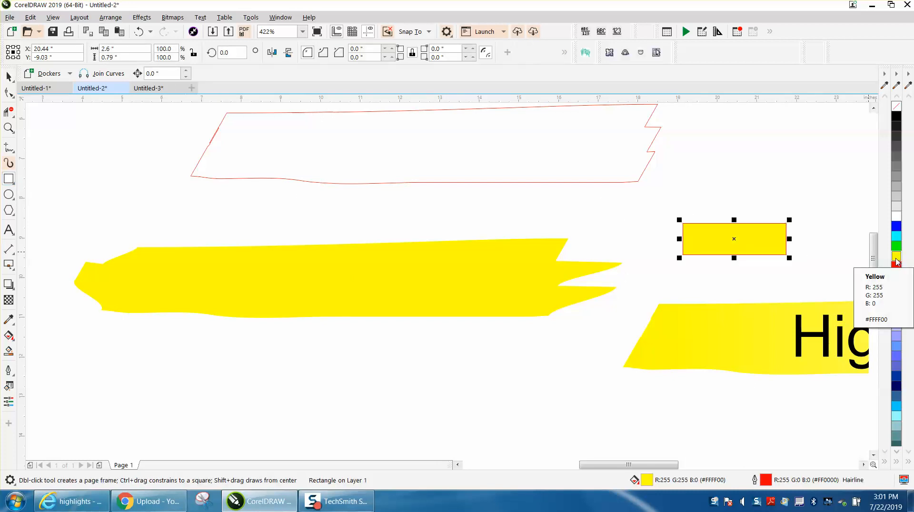
left_click(896, 217, "ctrl")
left_click(896, 216, "ctrl")
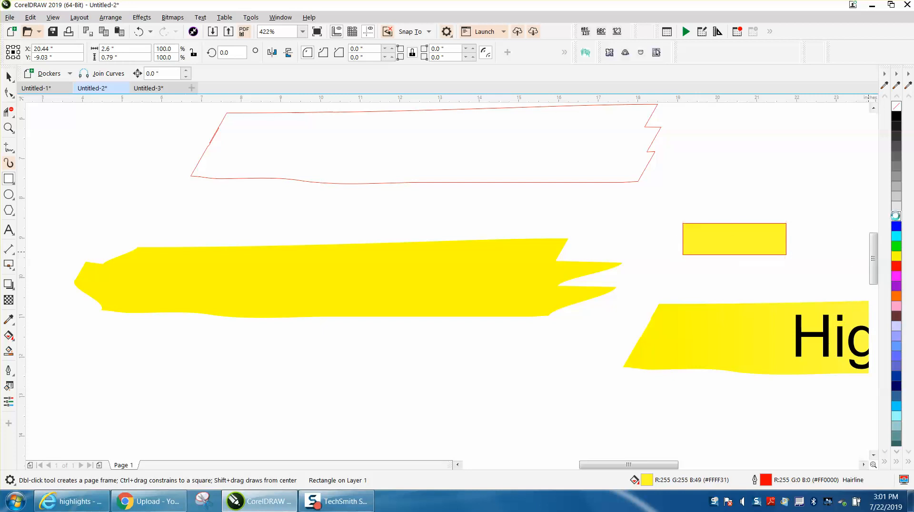
left_click(896, 217, "ctrl")
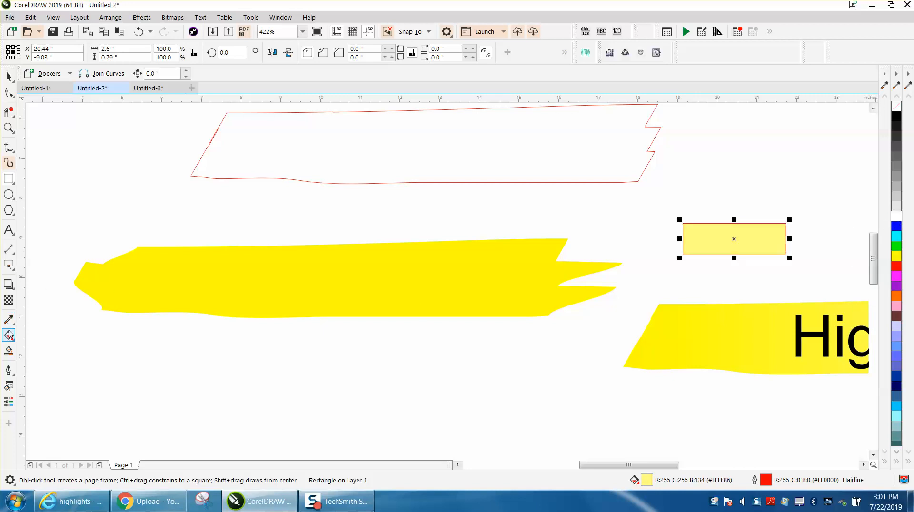
Try applying linear fountain fills while the small pale rectangle is selected, undoing the first one
left_click(9, 334)
left_click_drag(80, 280, 598, 267)
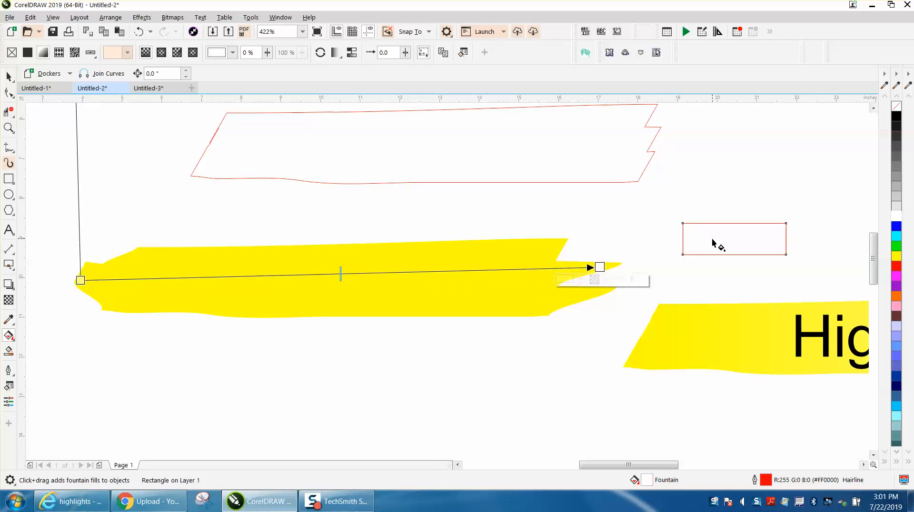
left_click(139, 32)
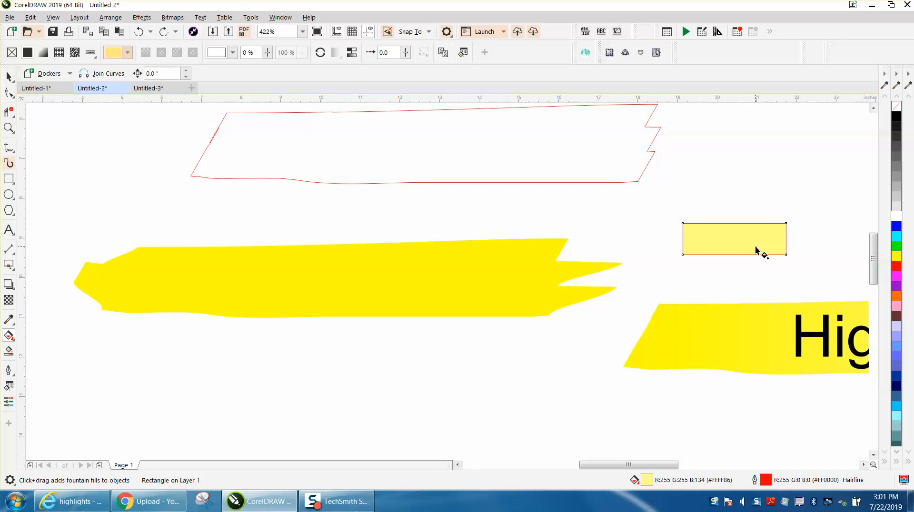
left_click_drag(561, 456, 567, 442)
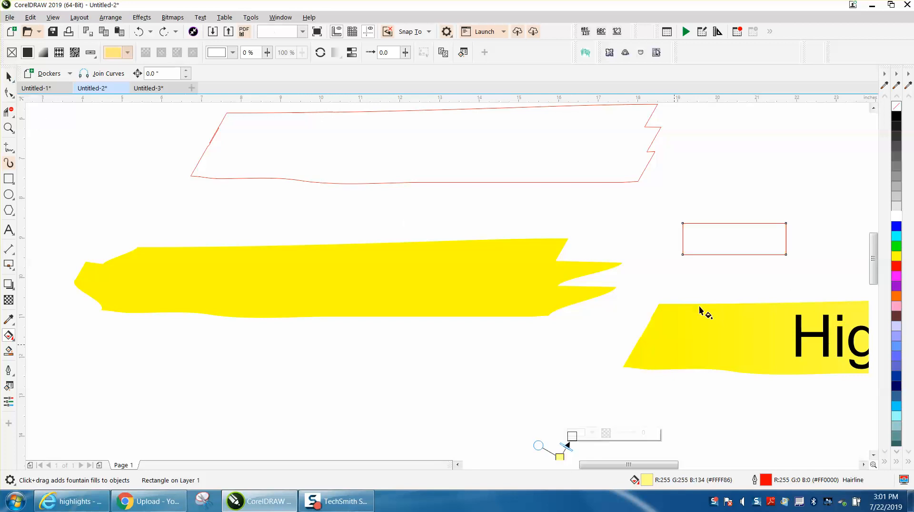
Move the small rectangle below the highlighter shape and fill it with yellow tinted with white to #FFFF86
left_click(9, 77)
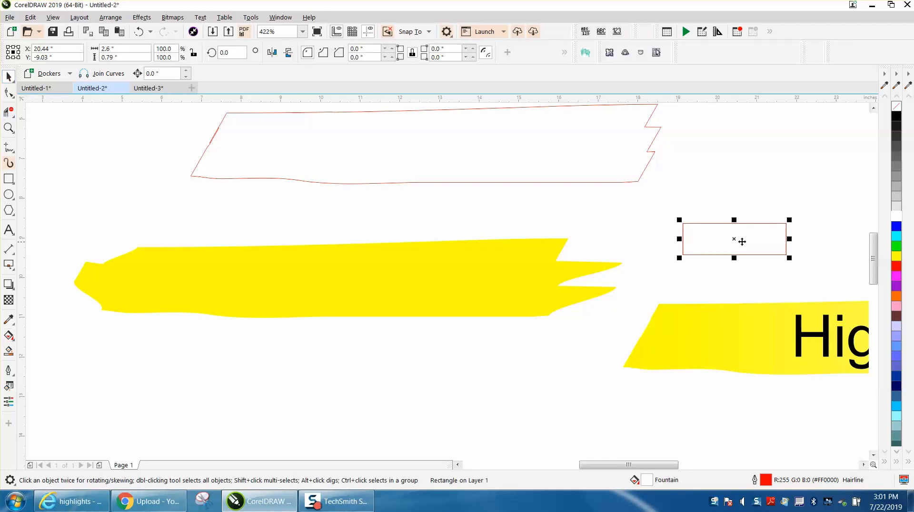
left_click_drag(735, 241, 399, 415)
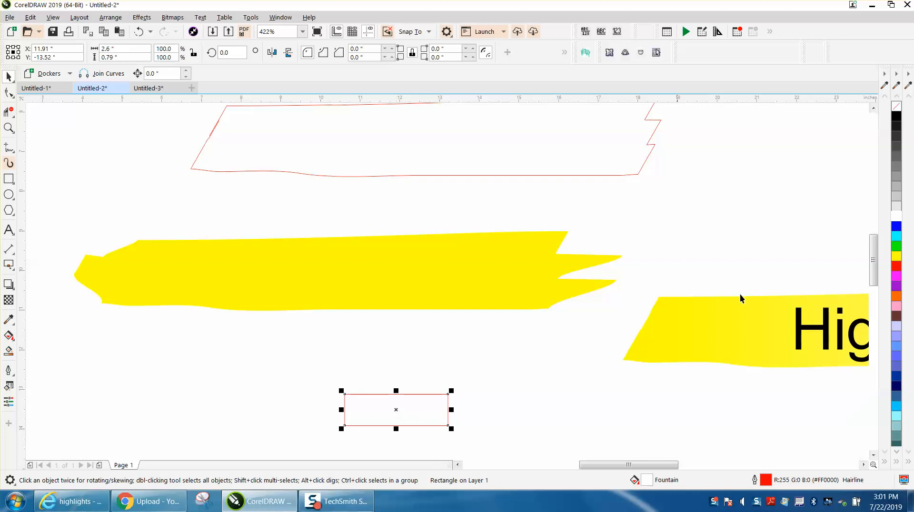
left_click(896, 257)
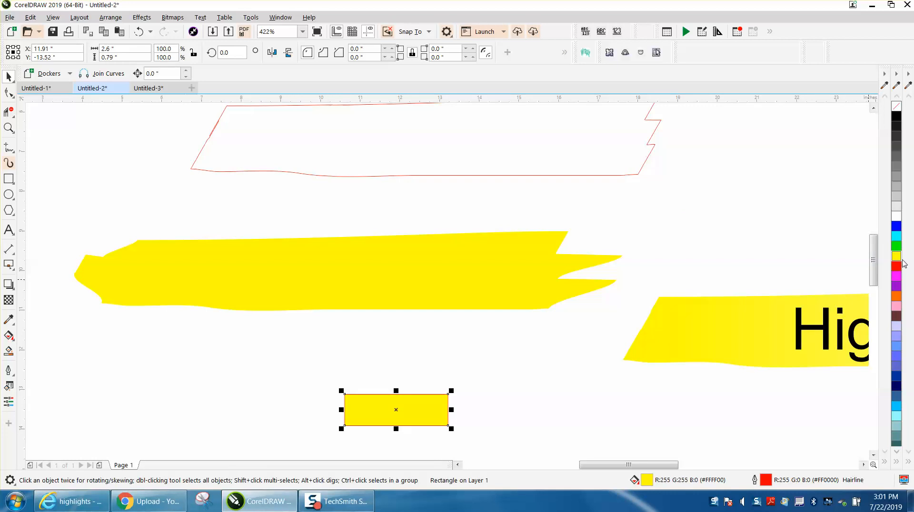
left_click(896, 218, "ctrl")
left_click(896, 219, "ctrl")
left_click(896, 218, "ctrl")
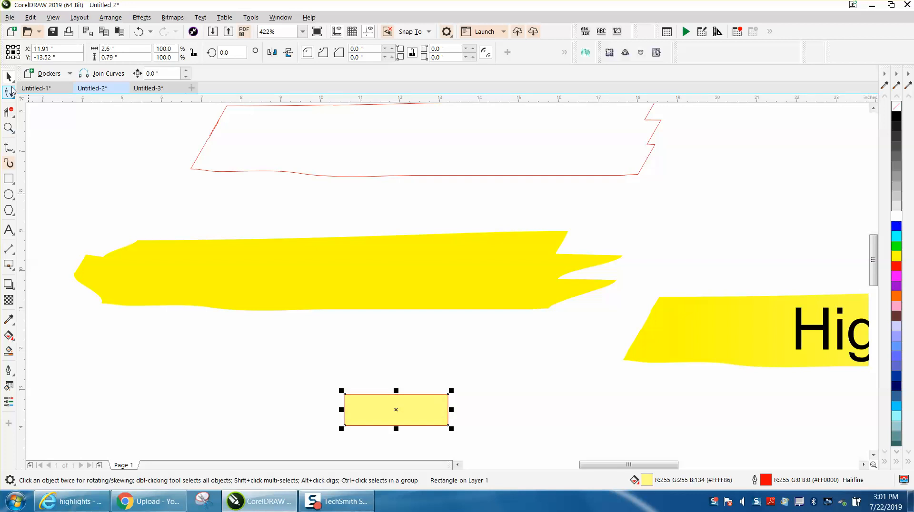
Set the end color of the highlighter shape's fountain fill to the pale yellow sampled from the small rectangle
left_click(38, 131)
left_click(205, 259)
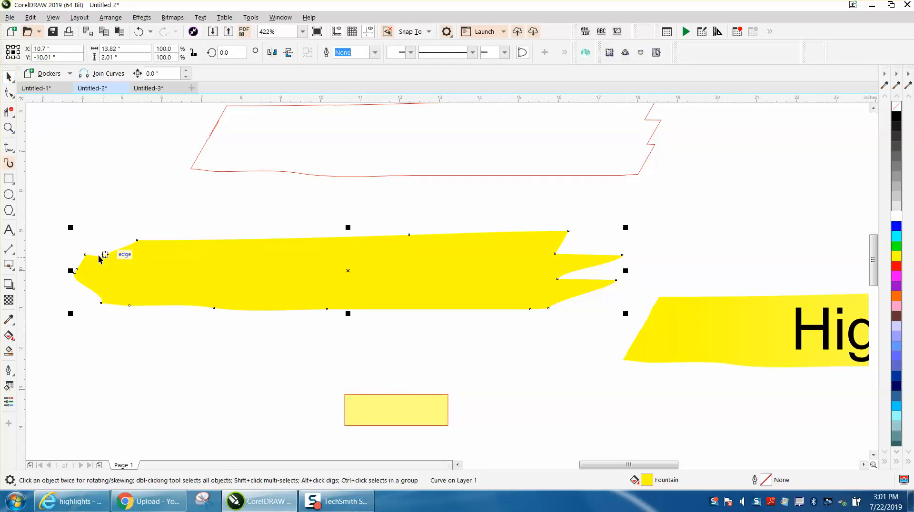
left_click(8, 335)
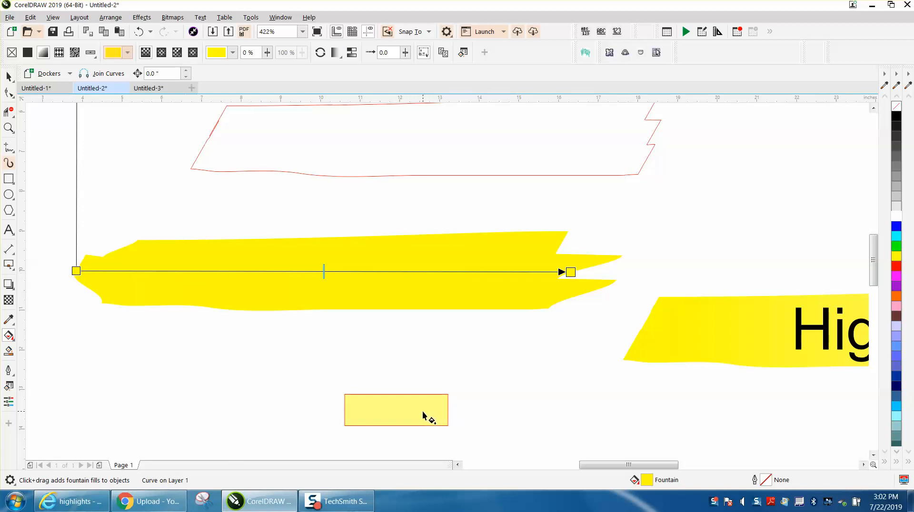
left_click_drag(408, 411, 527, 311)
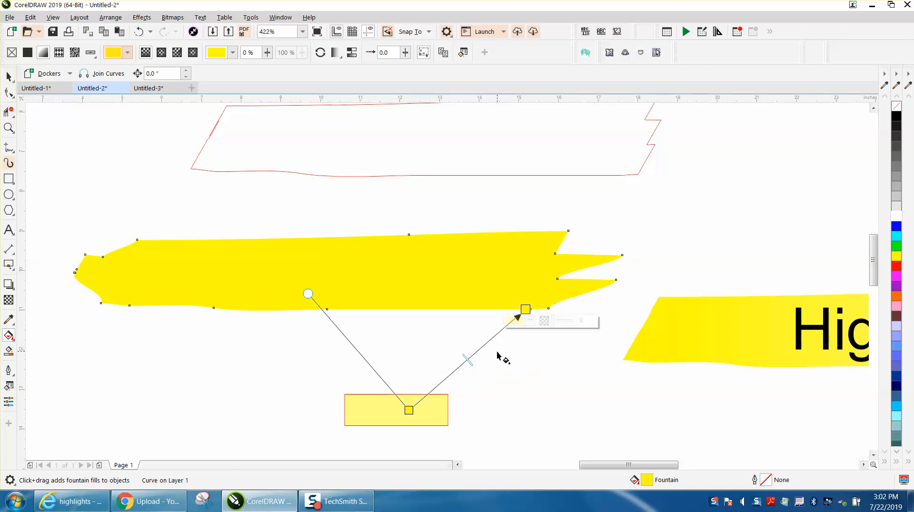
left_click(138, 31)
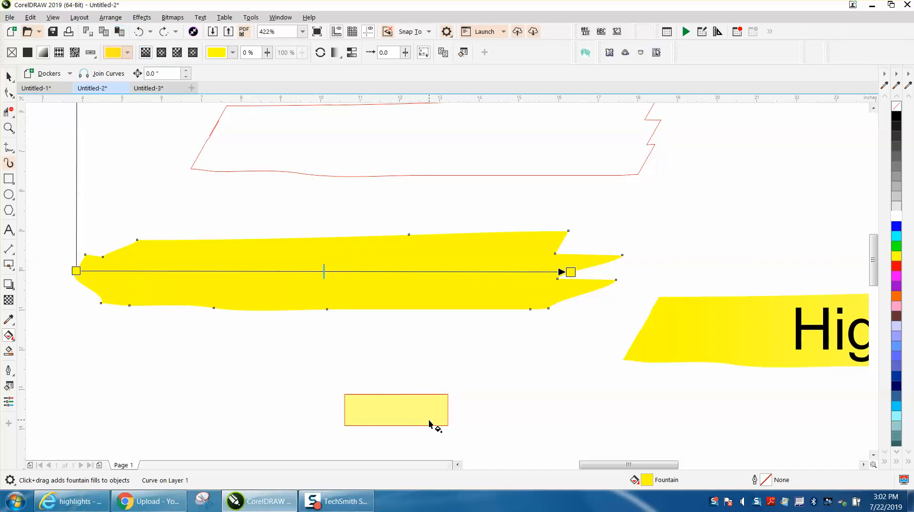
left_click(570, 272)
left_click(549, 284)
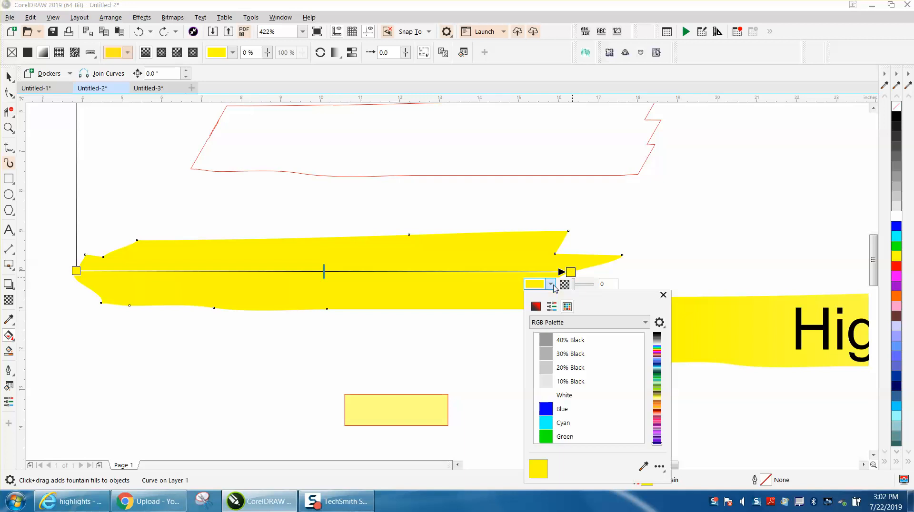
left_click(643, 467)
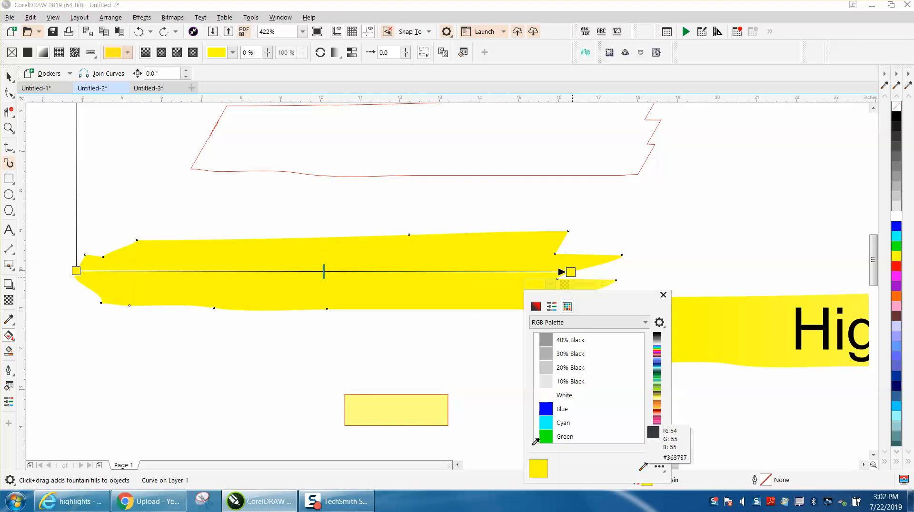
left_click(415, 409)
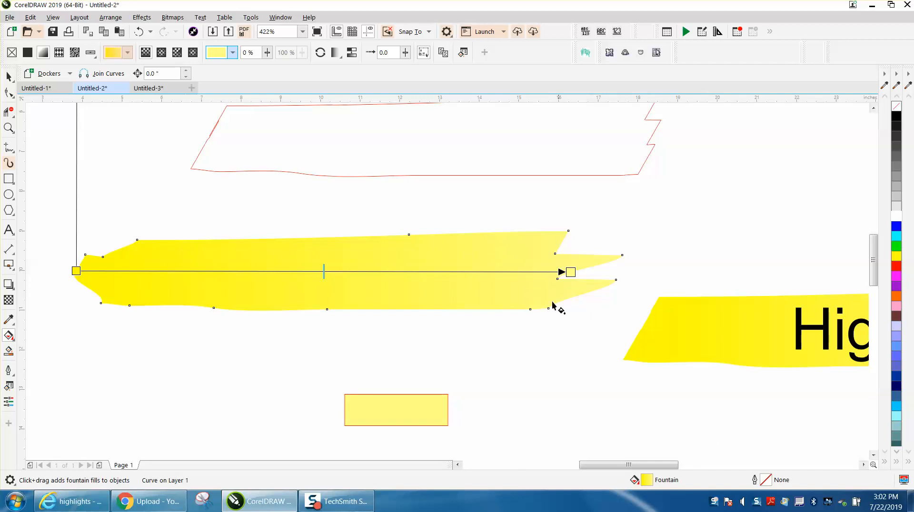
Delete the small pale yellow rectangle below the highlighter shape
left_click(8, 77)
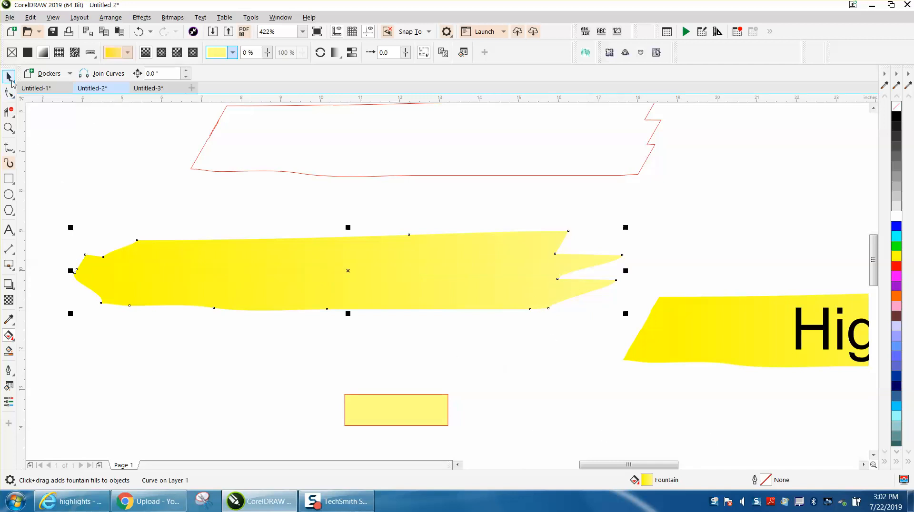
left_click(390, 332)
left_click(414, 407)
key("Delete")
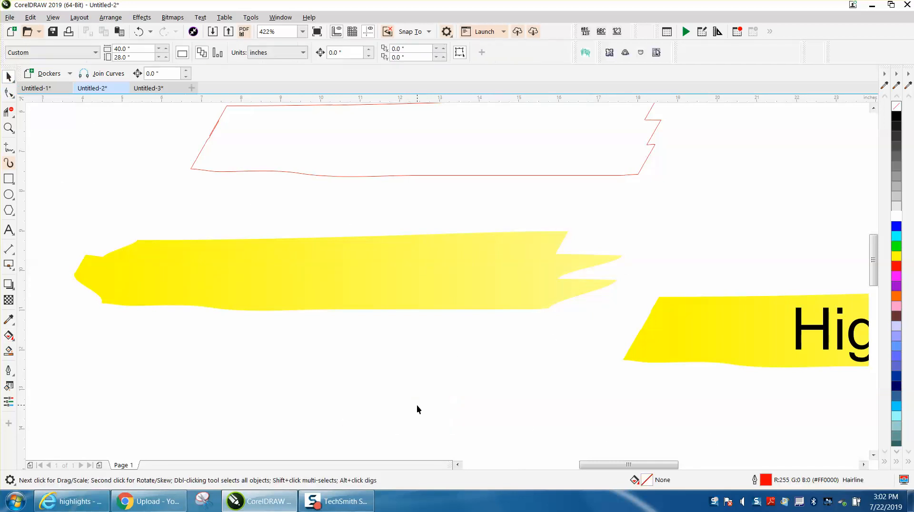
Save the ragged-ended yellow highlighter shape as a custom Artistic Media brush (*.cmx) named highy3
left_click(393, 304)
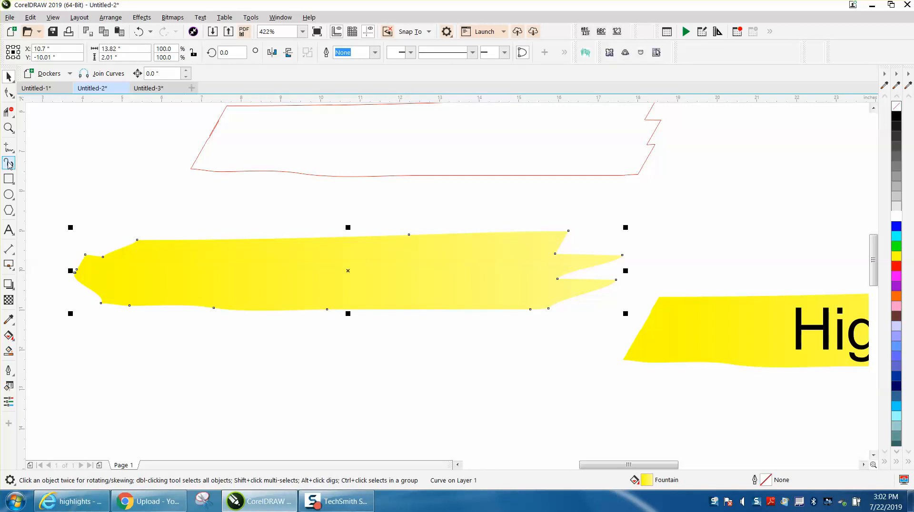
left_click(14, 165)
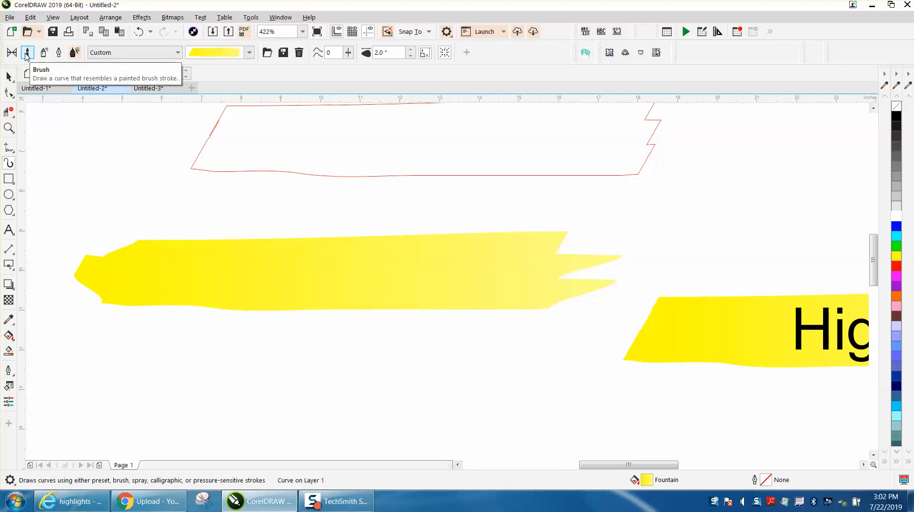
left_click(283, 53)
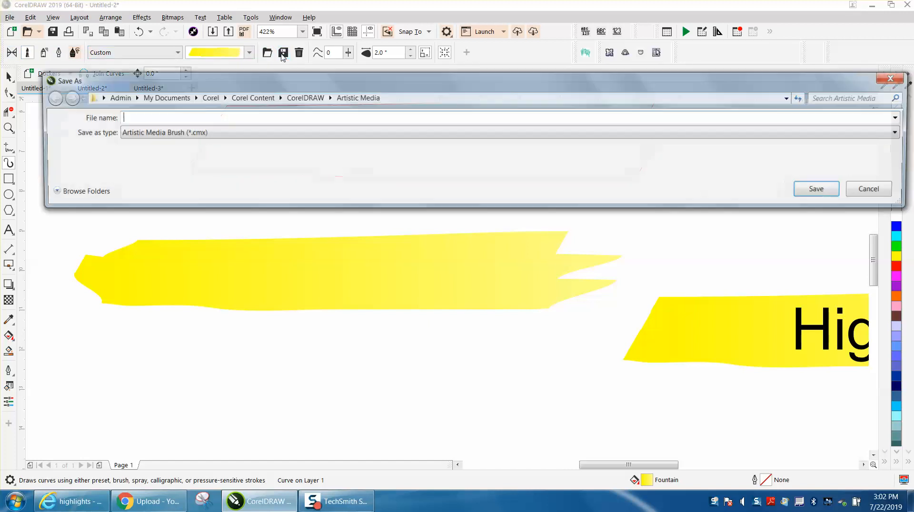
type("hight")
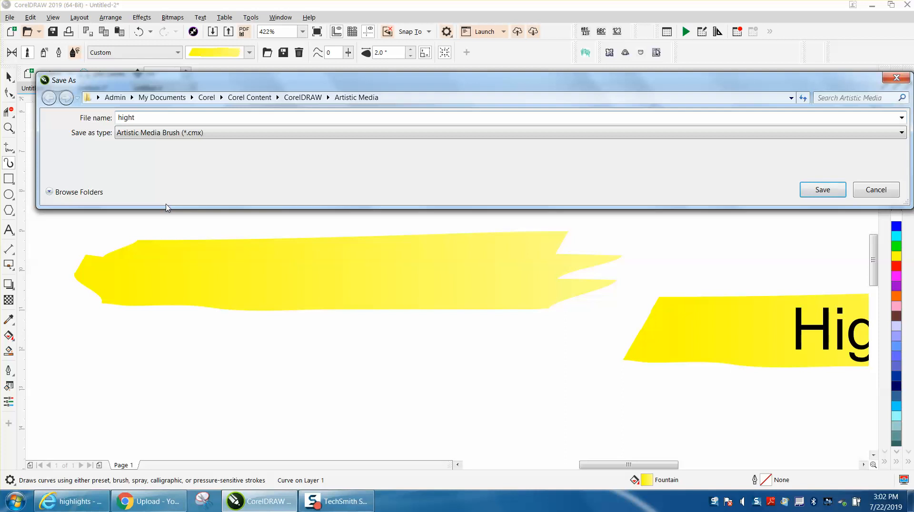
key("BackSpace")
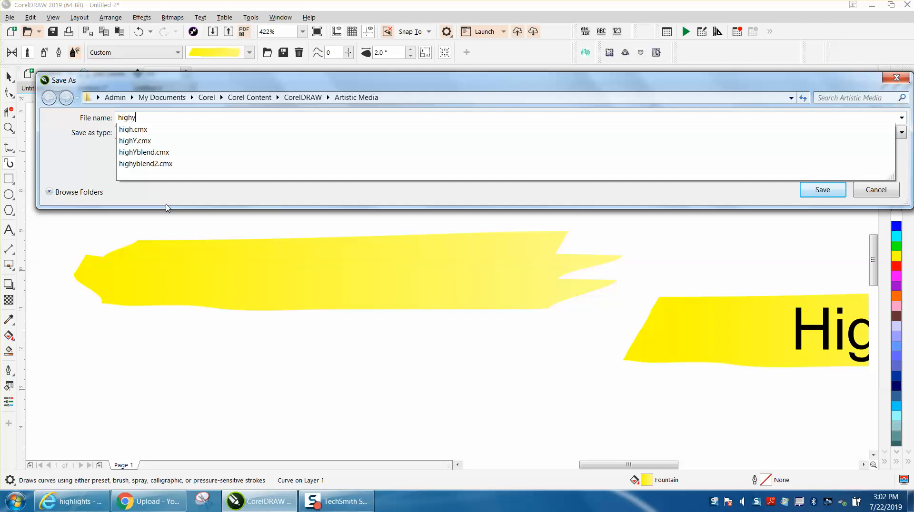
type("y")
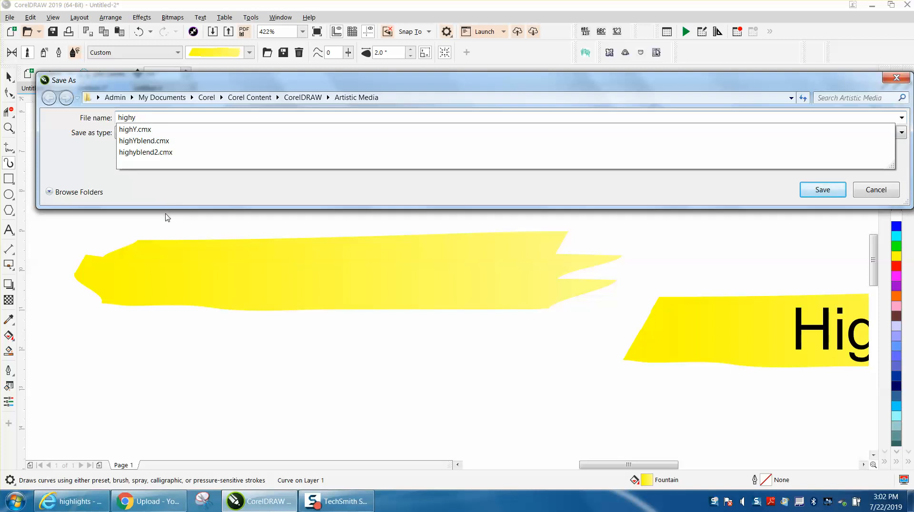
type("3")
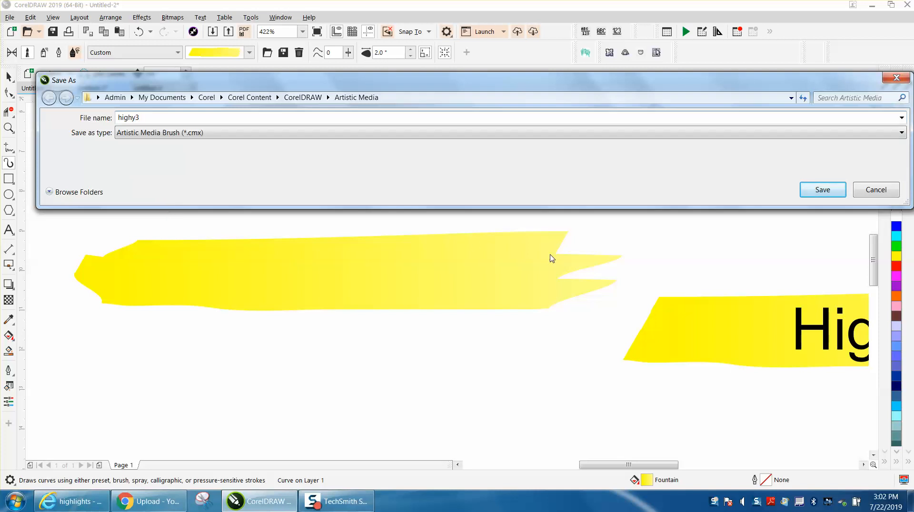
left_click(827, 196)
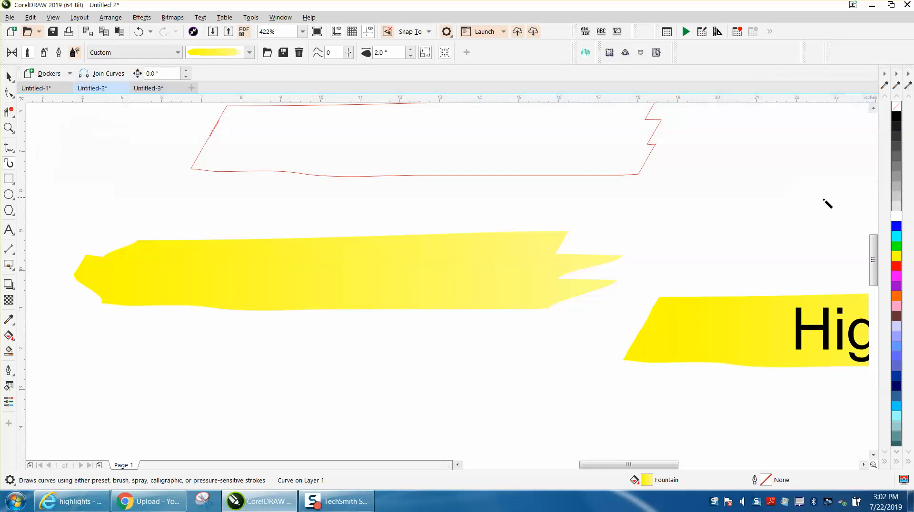
Paint a horizontal stroke below the highlighter shape with the ragged-ended custom brush at 2.0 inches stroke width
left_click(250, 53)
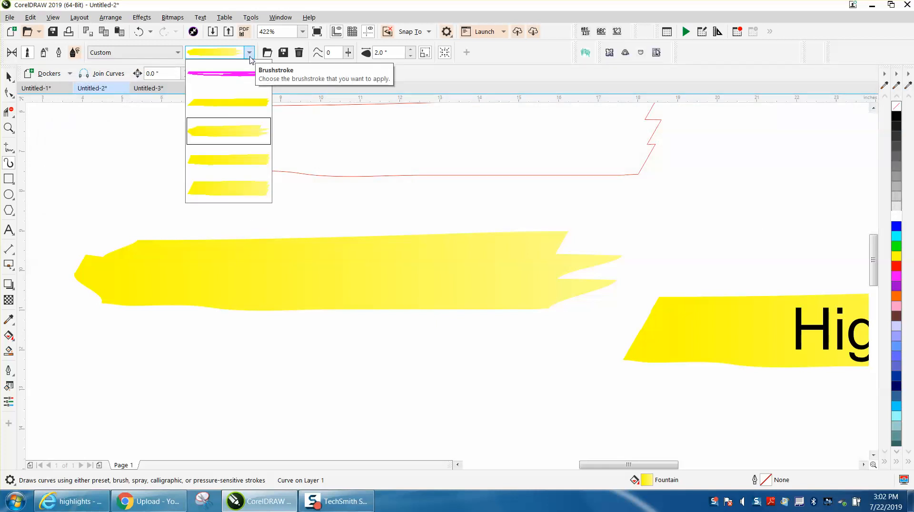
left_click(232, 135)
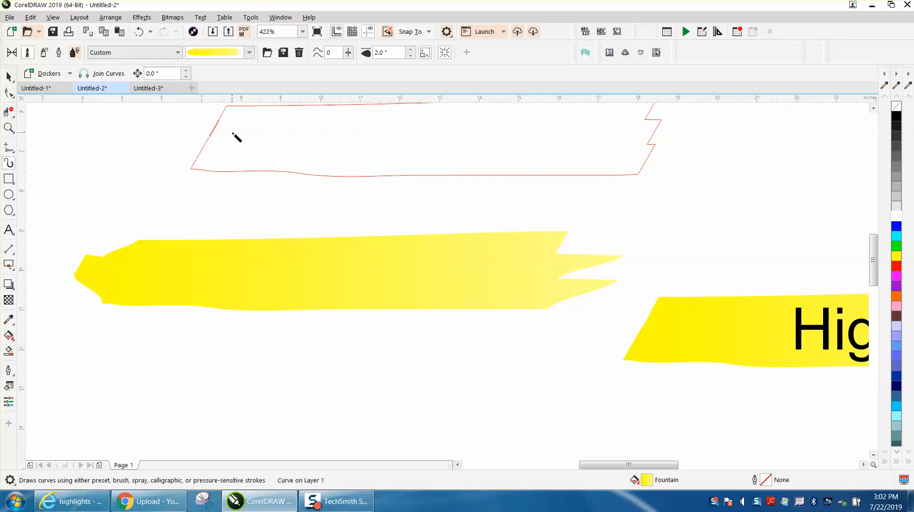
left_click_drag(98, 376, 547, 380)
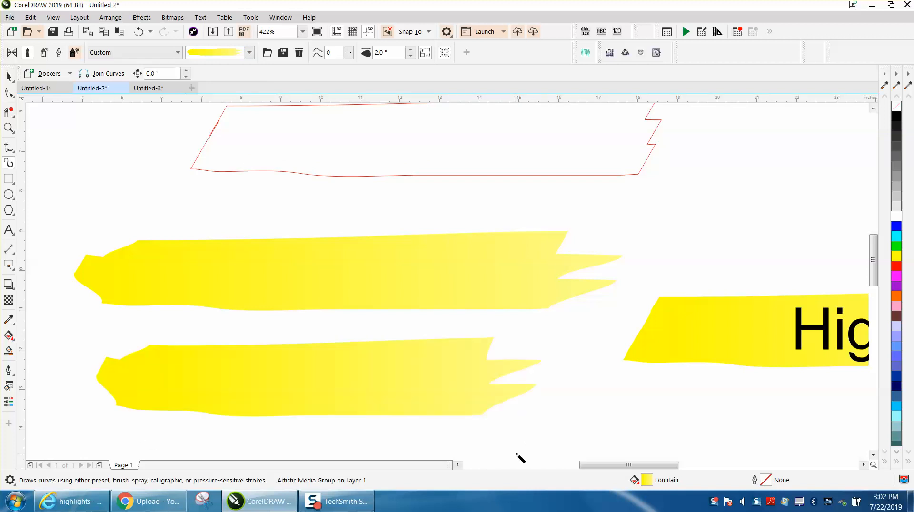
Place the "Highlight" text in front of the new brush stroke and shorten the stroke from both ends to fit the word
left_click(9, 76)
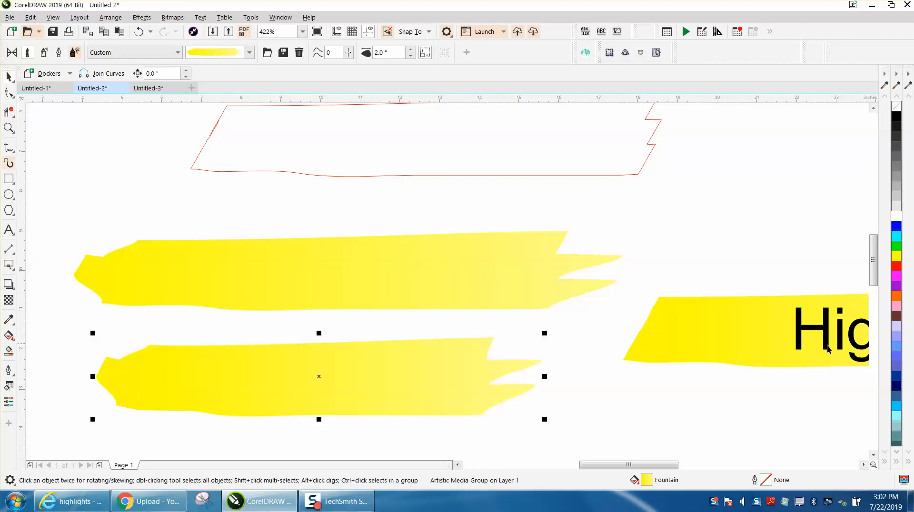
mouse_move(826, 336)
left_mouse_down()
mouse_move(230, 374)
mouse_move(220, 384)
left_mouse_up()
left_click(139, 386)
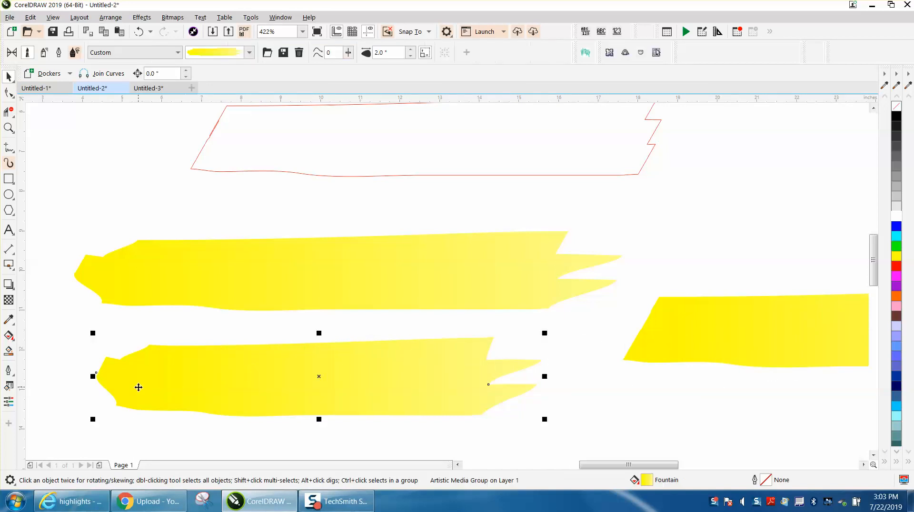
key("shift+Page_Down")
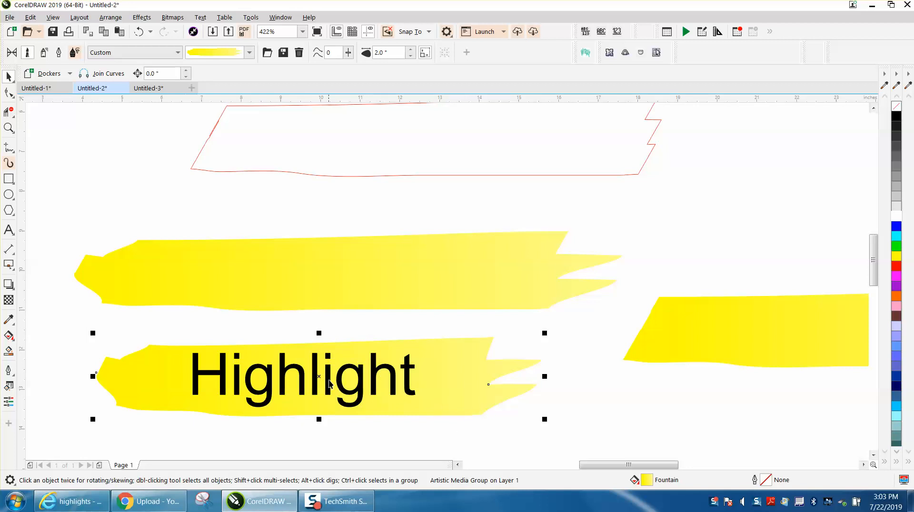
left_click_drag(543, 376, 463, 376)
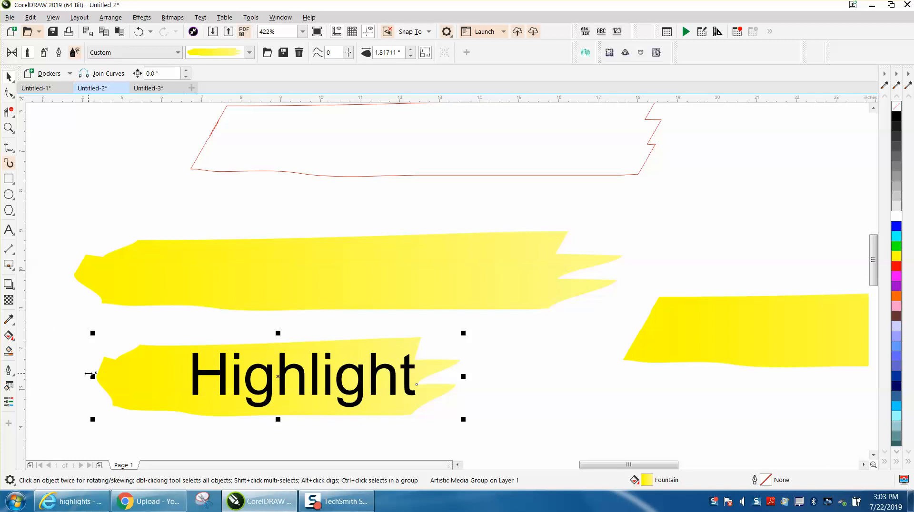
left_click_drag(93, 376, 146, 379)
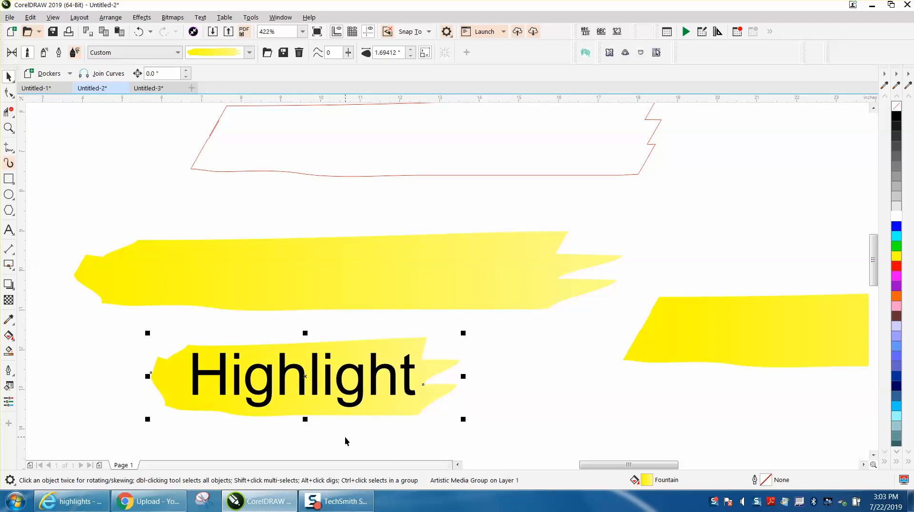
Review the red outline, the yellow highlighter shapes and the highlighted word together on the page
scroll(367, 406, "down", 5)
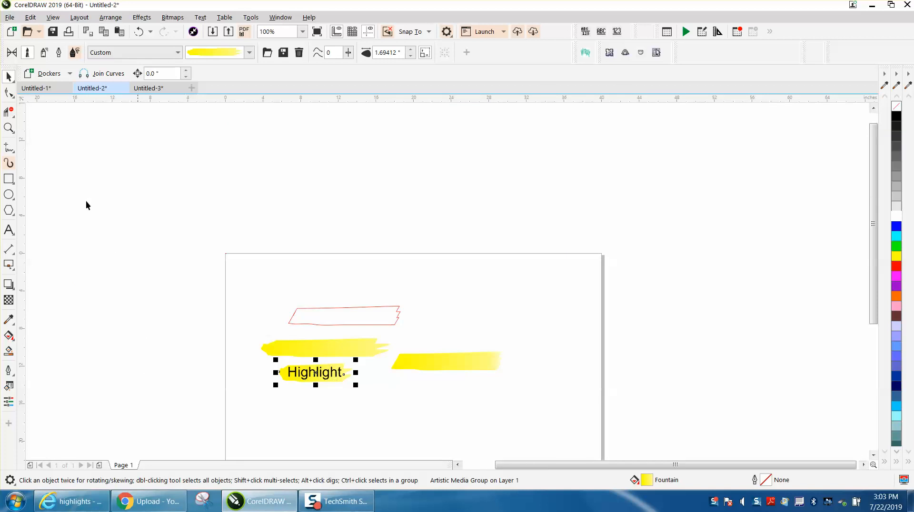
left_click(9, 130)
left_click_drag(287, 328, 595, 418)
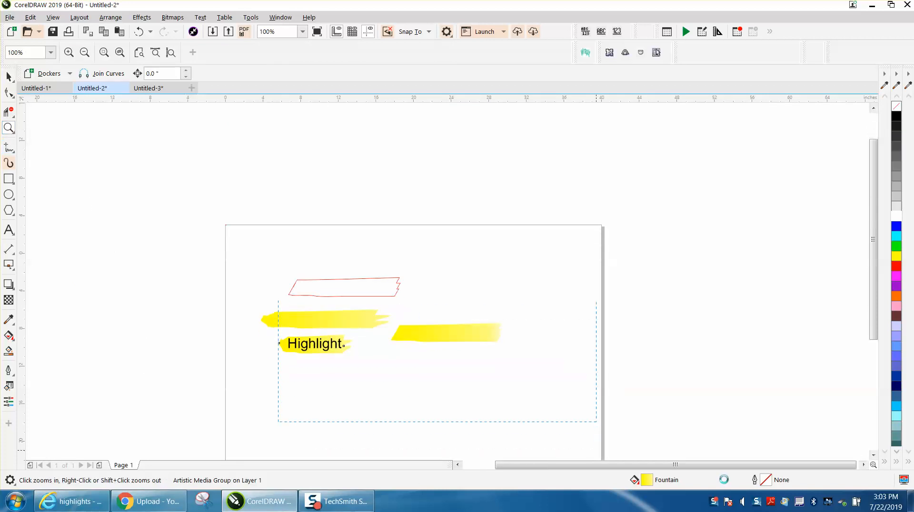
right_click(185, 274)
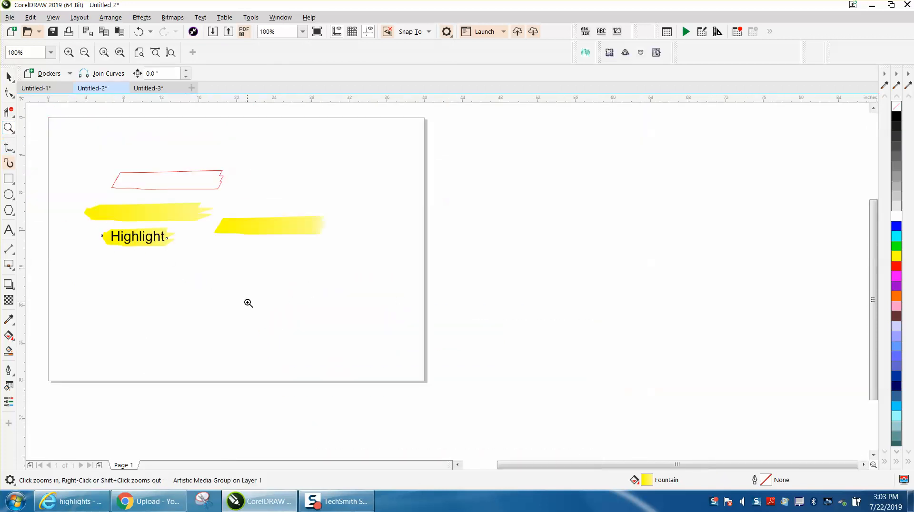
left_click(8, 77)
left_click(8, 128)
left_click_drag(74, 167, 341, 278)
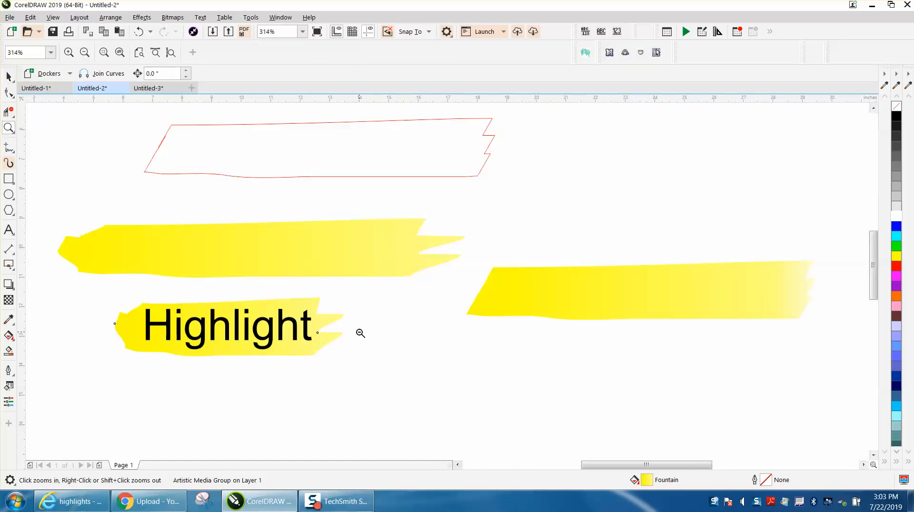